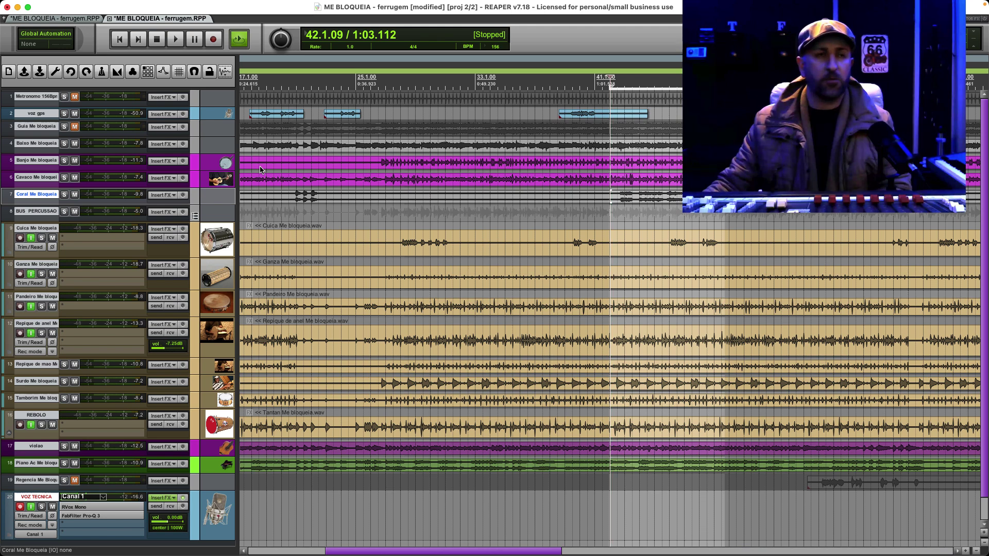
Play the mix and mute the Coral Me Bloqueia track
key(super+m)
key(super+m)
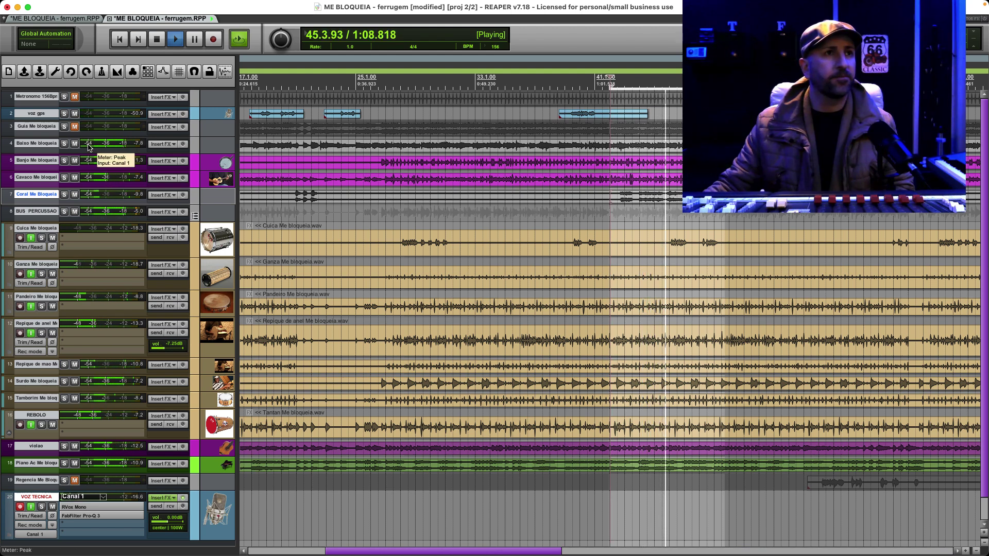
click(76, 195)
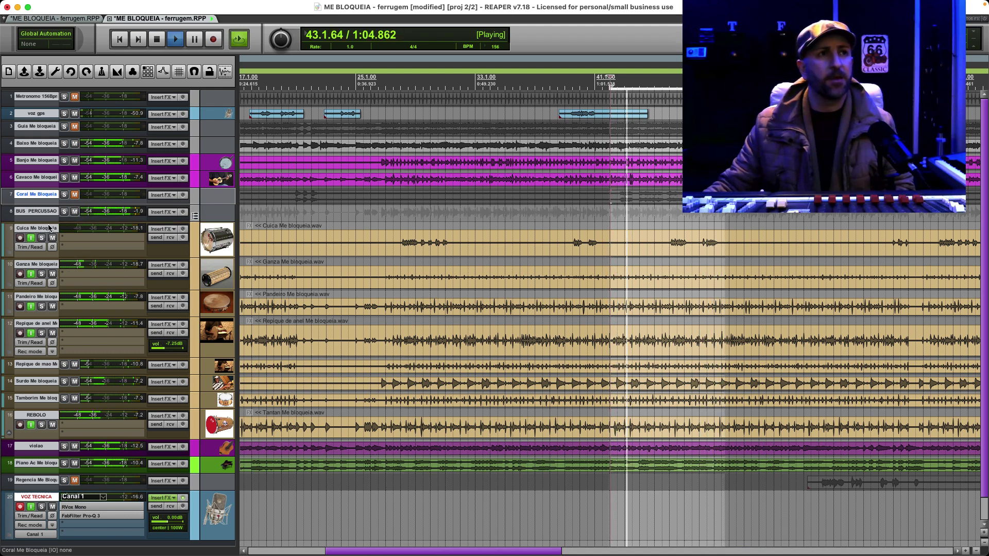
Solo VOZ TECNICA and BUS PERCUSSAO to audition the percussion in the mixer, and clear both solos
click(41, 507)
key(space)
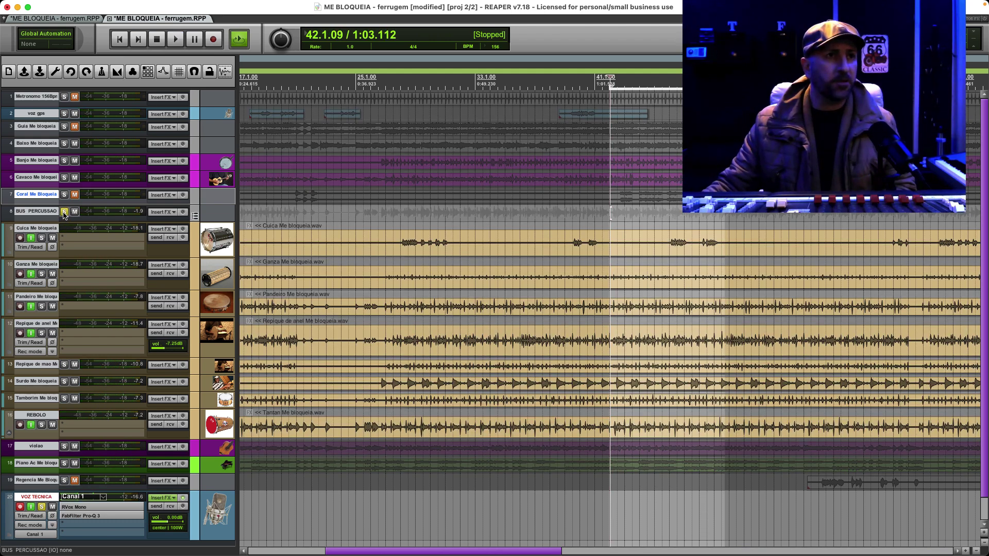
click(64, 212)
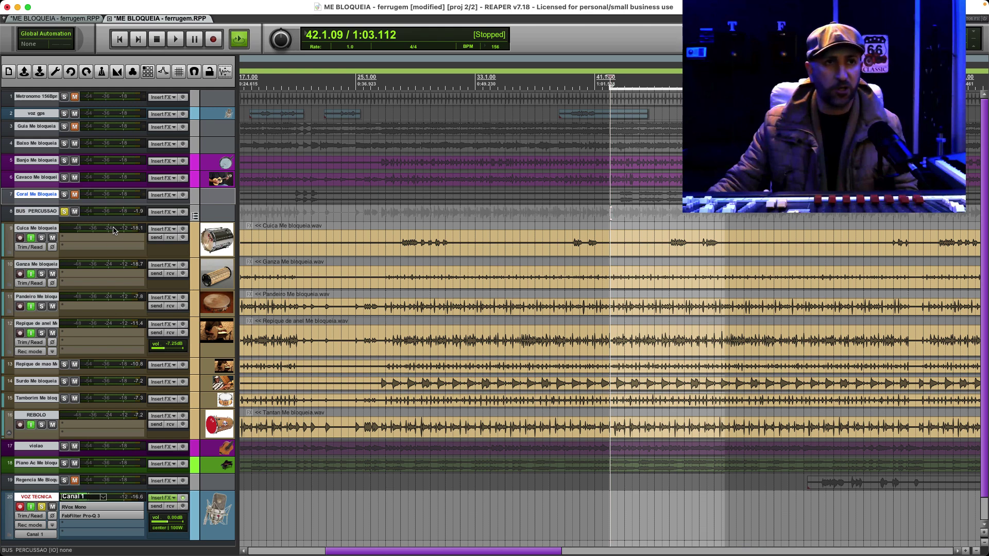
key(space)
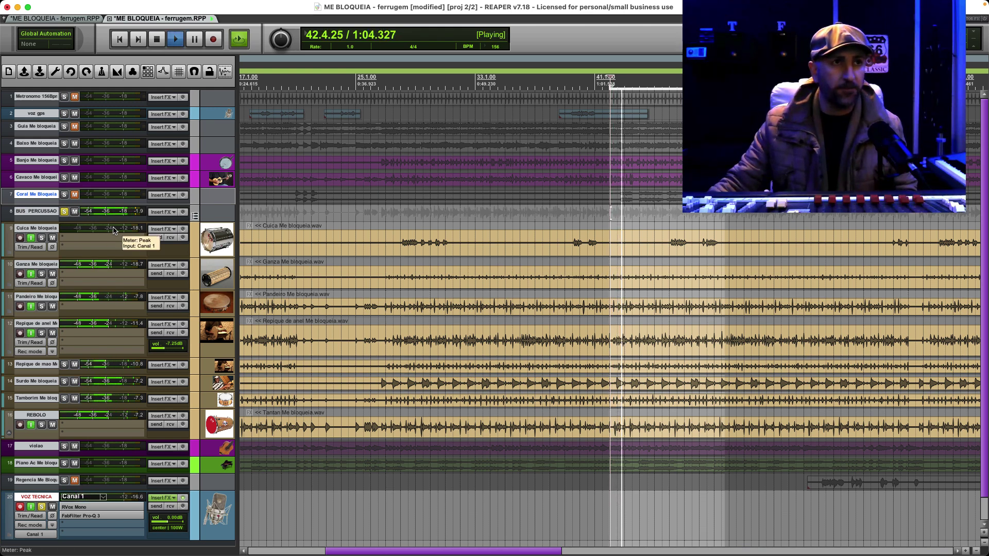
key(super+m)
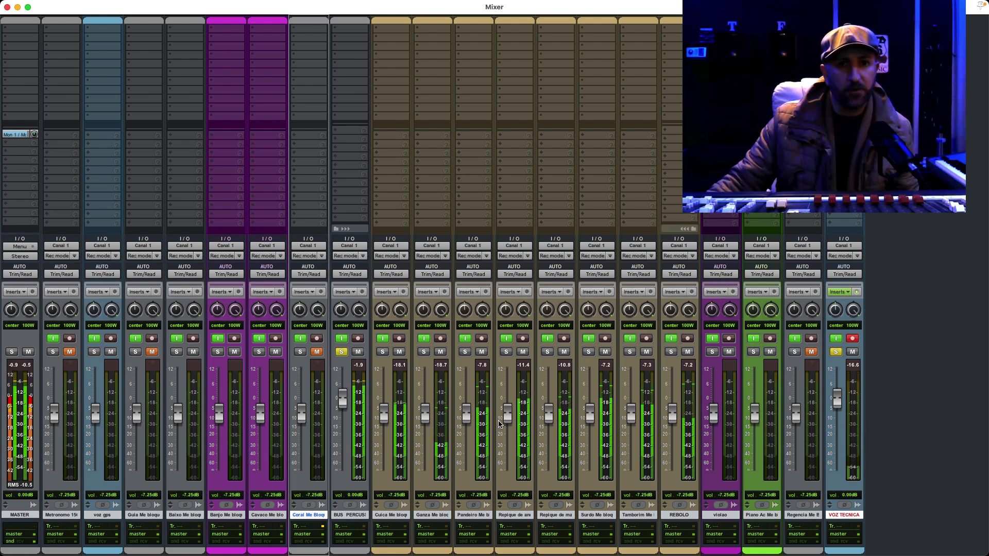
click(341, 353)
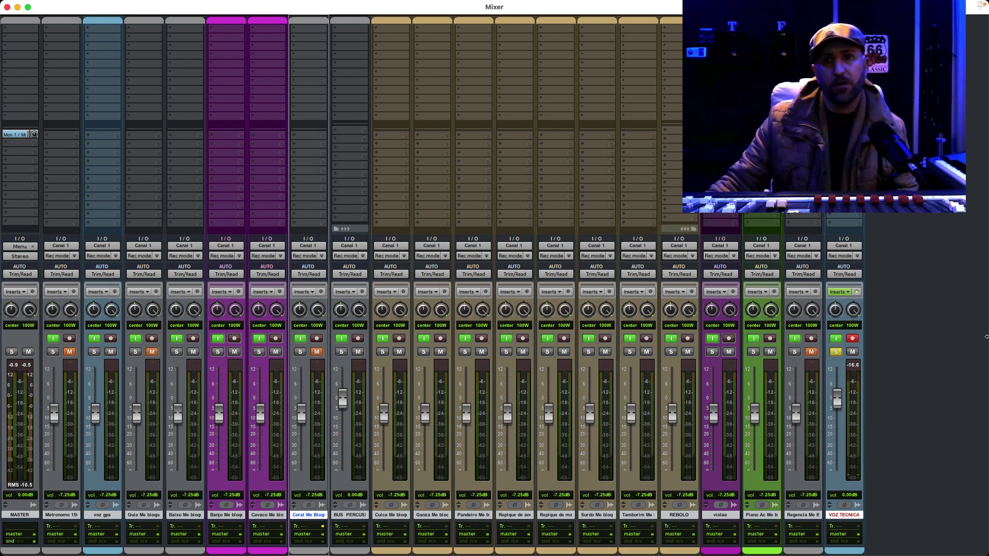
click(835, 352)
key(super+m)
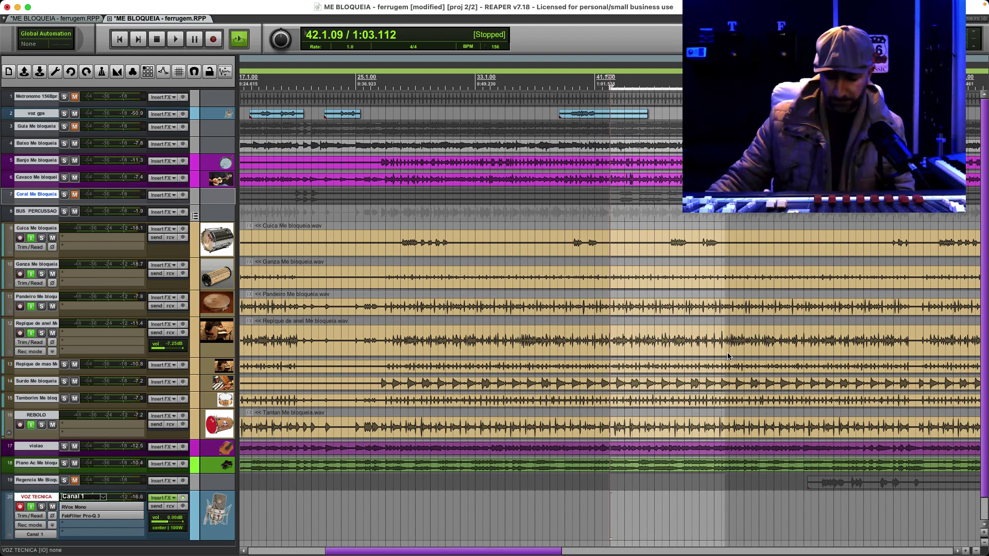
Move the violao channel in the mixer so it sits directly after the Cavaco channel
key(super+m)
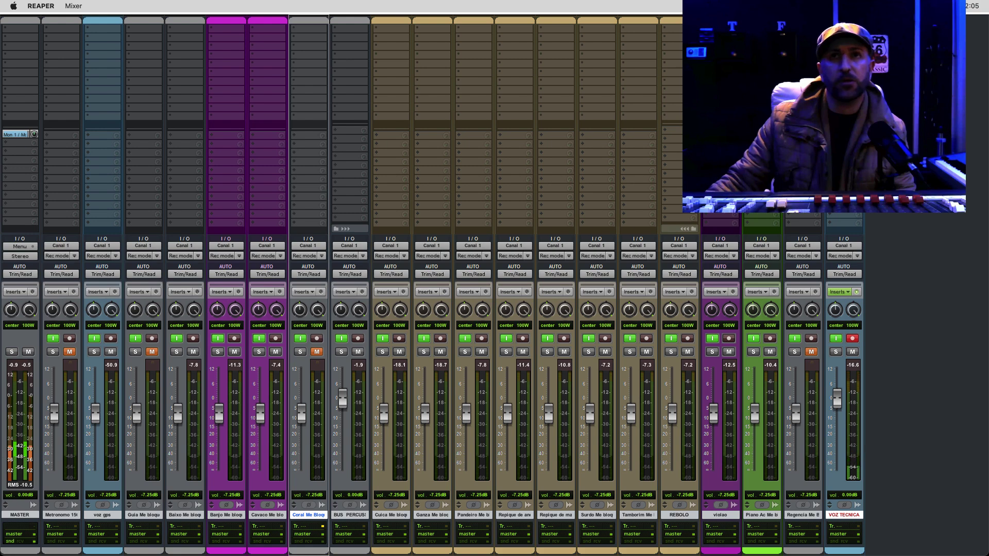
drag(577, 6, 263, 88)
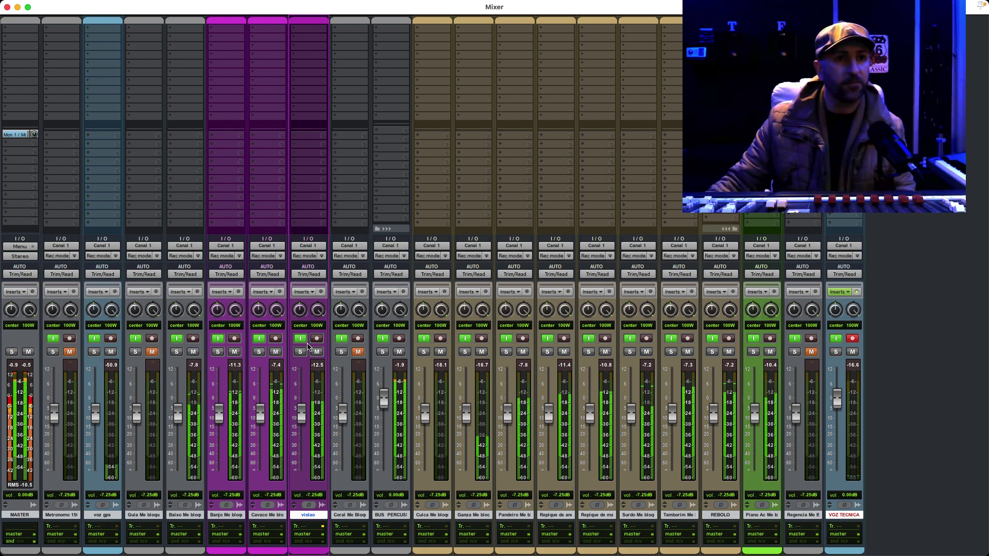
Compare the playing mix with the Coral track unmuted and muted, and stop playback in the arrangement view
click(358, 352)
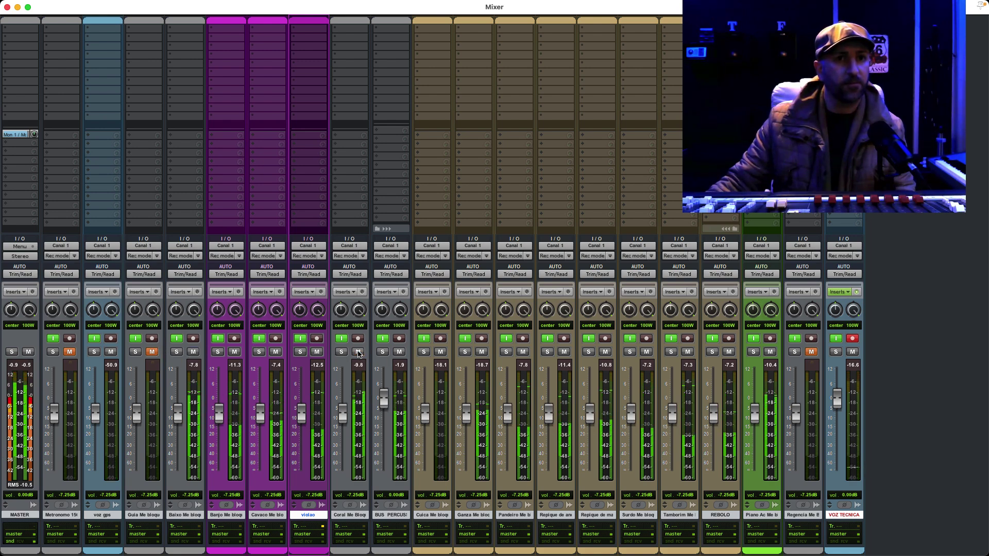
click(359, 353)
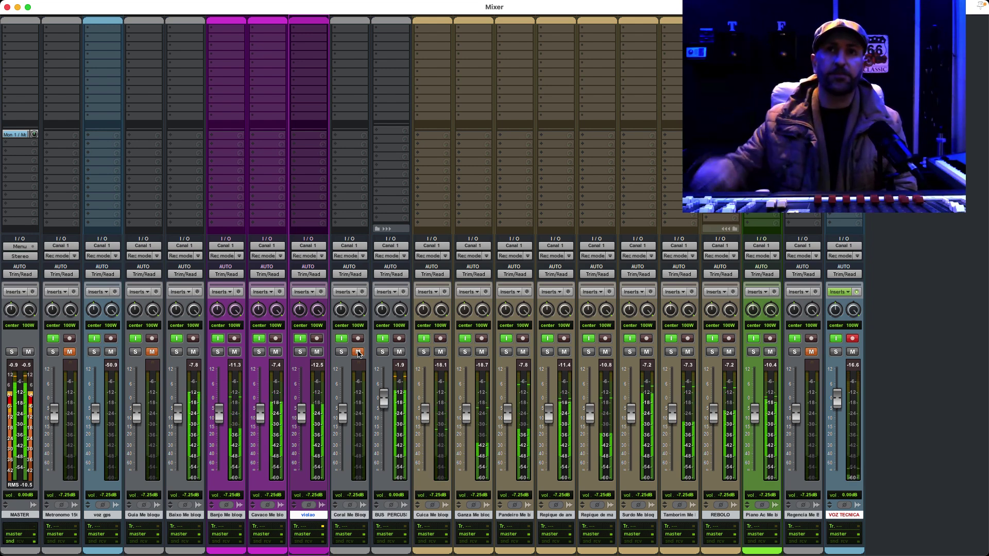
key(space)
key(ctrl+m)
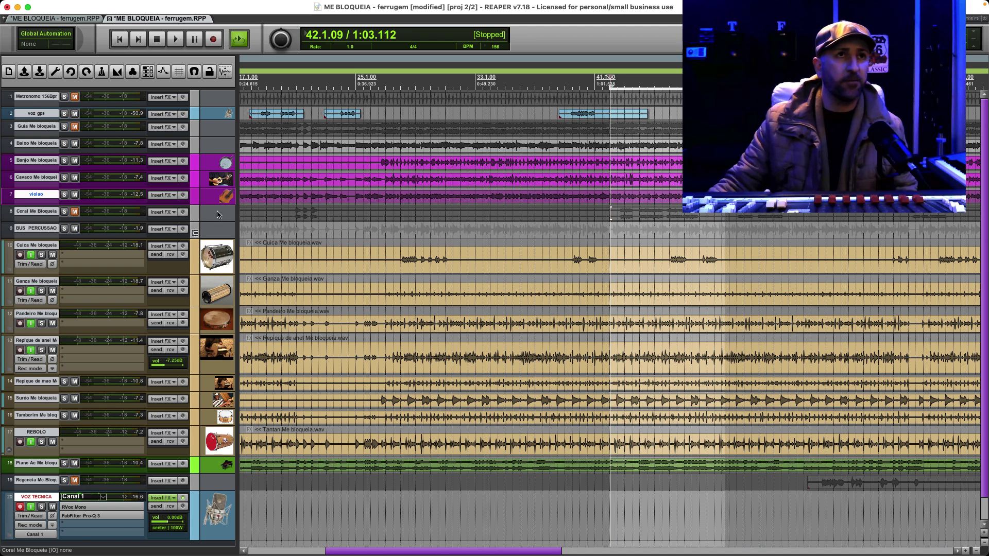
Disarm VOZ TECNICA in the current project and arm it in the first open ME BLOQUEIA - ferrugem project
double_click(22, 509)
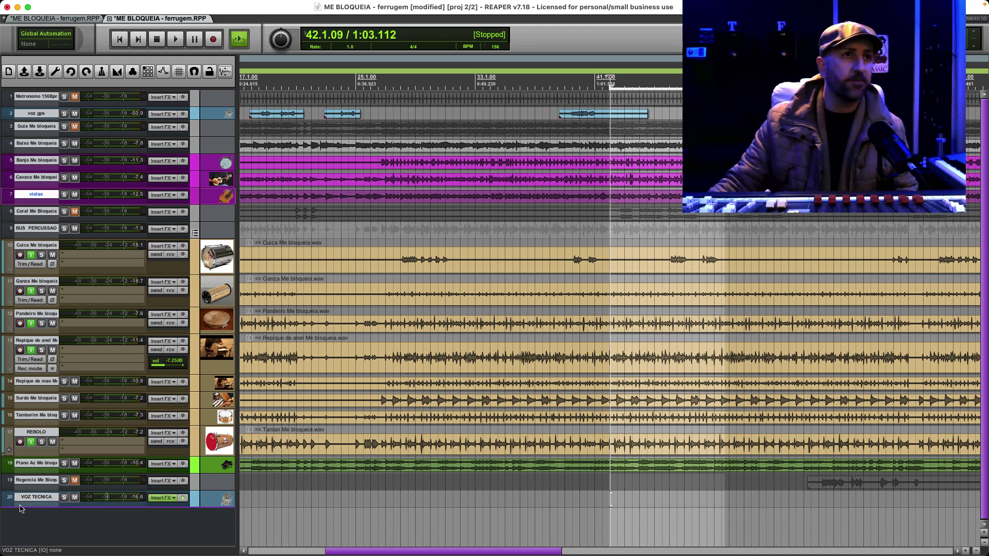
click(52, 20)
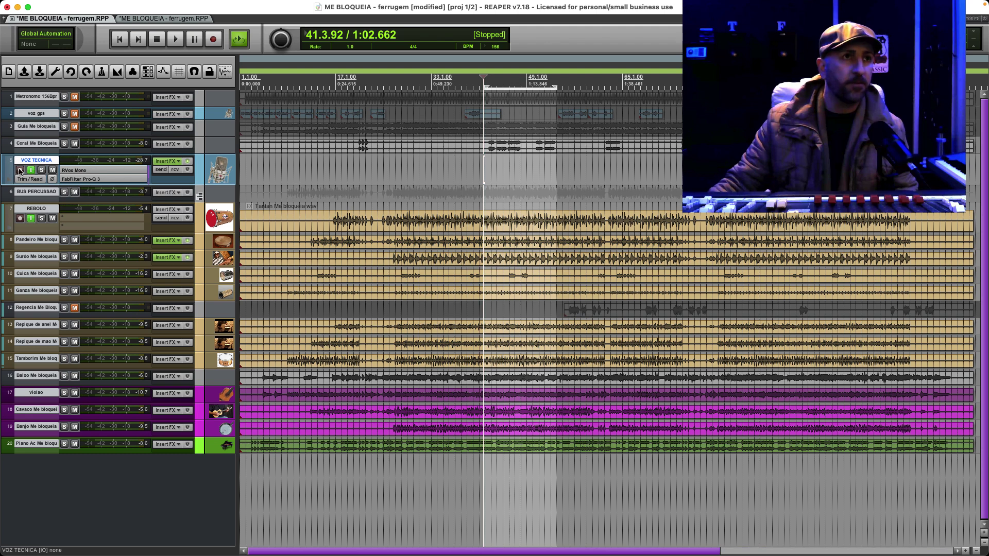
click(20, 170)
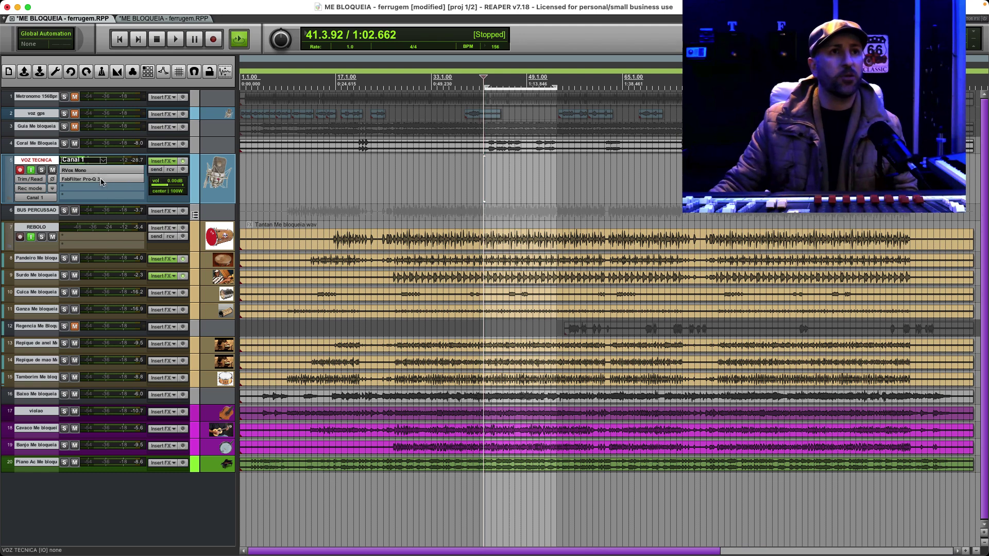
Enable the master channel's insert effects and mute the Coral track while the mix plays
key(super+m)
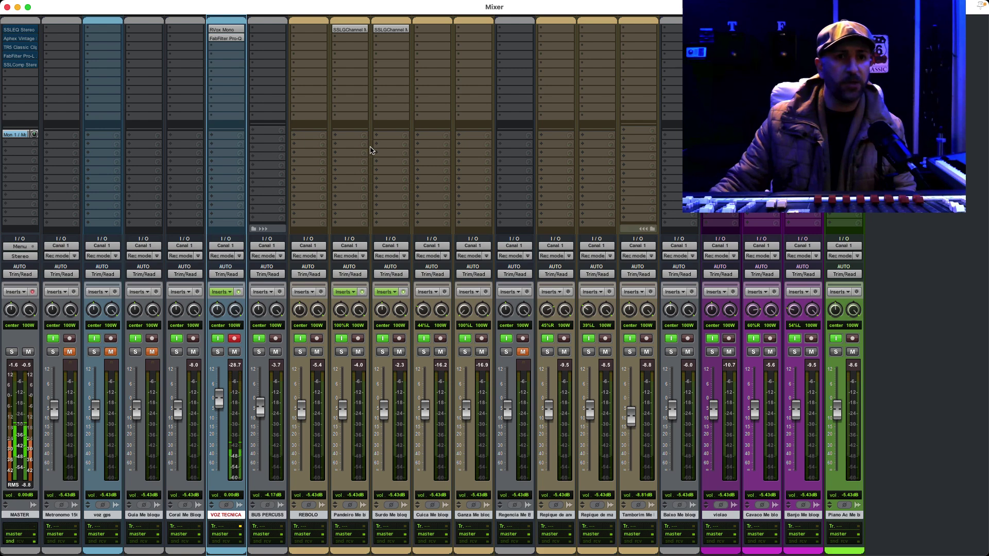
click(33, 292)
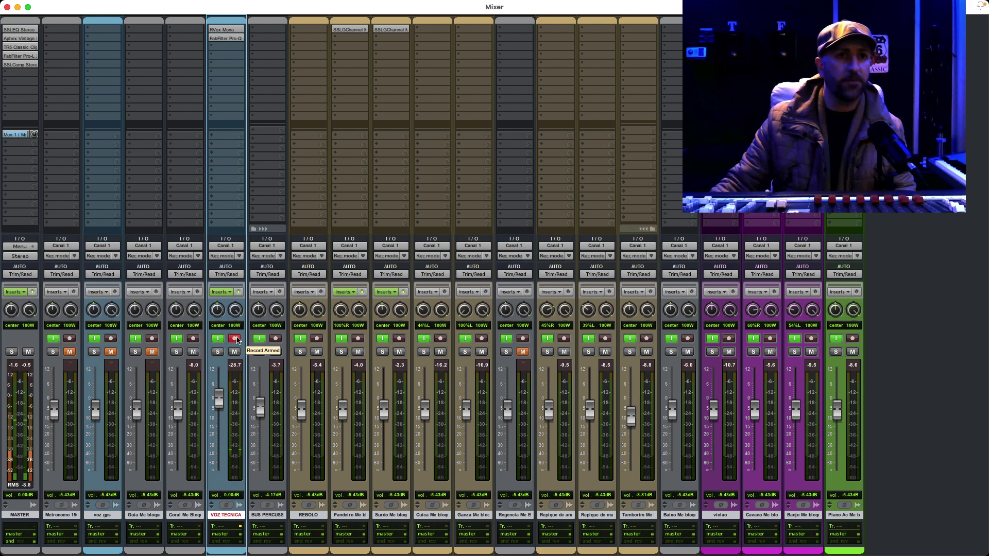
key(super+m)
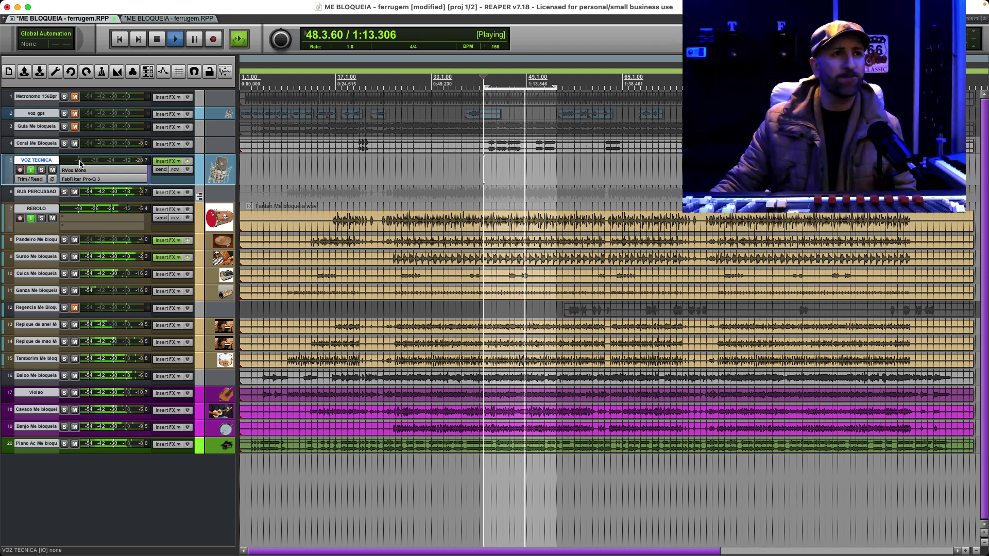
click(75, 144)
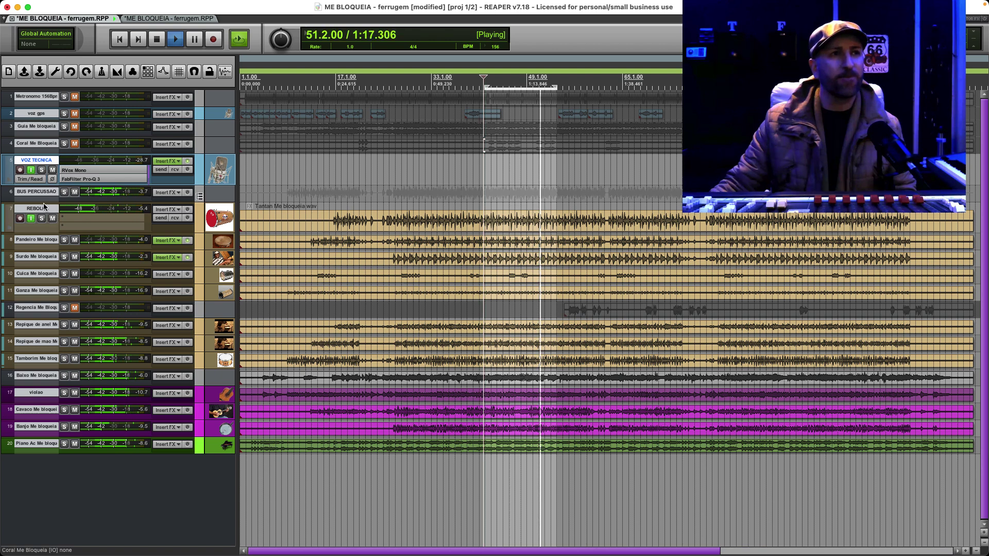
Arm and solo VOZ TECNICA, and solo the whole BUS PERCUSSAO without an individual solo on REBOLO
click(19, 169)
click(42, 170)
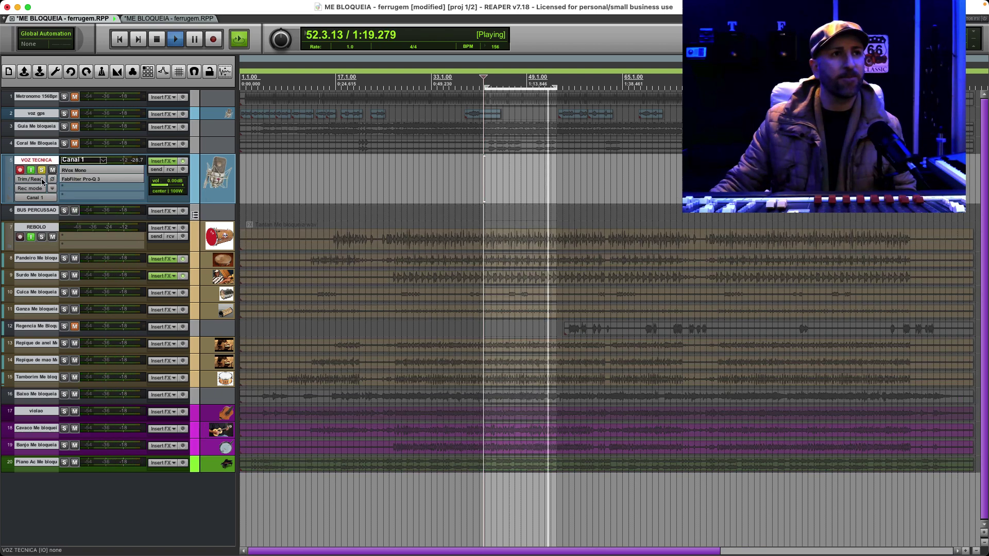
click(41, 236)
click(64, 211)
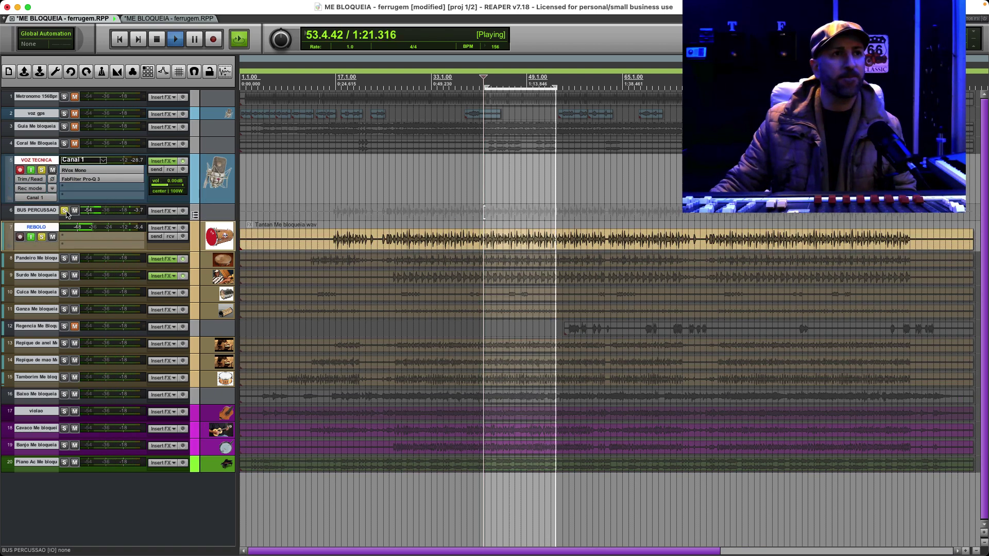
click(42, 237)
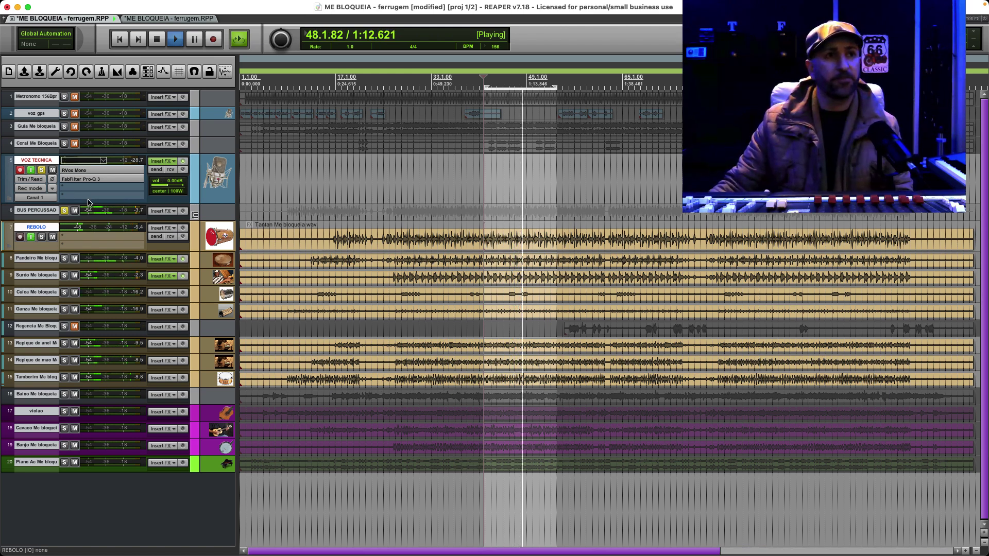
Solo the Surdo track, compare it with its SSLGChannel insert bypassed and active, inspect the plug-in's LF control, and clear the solo
click(64, 275)
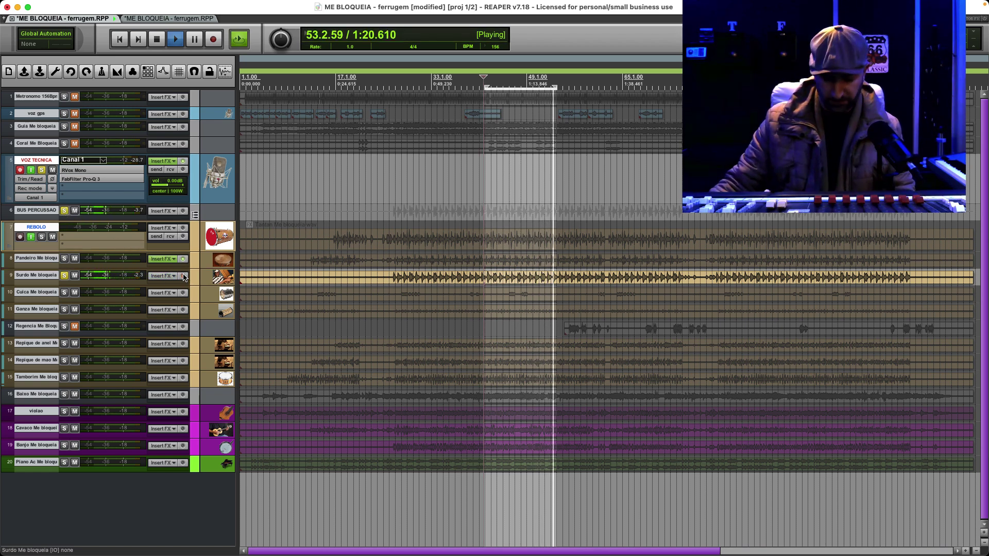
key(super+m)
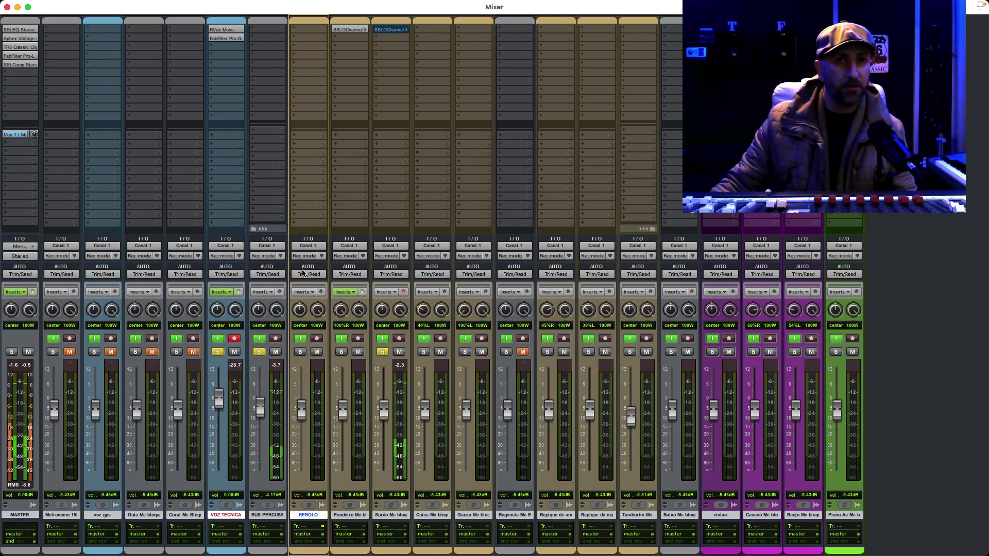
click(389, 31)
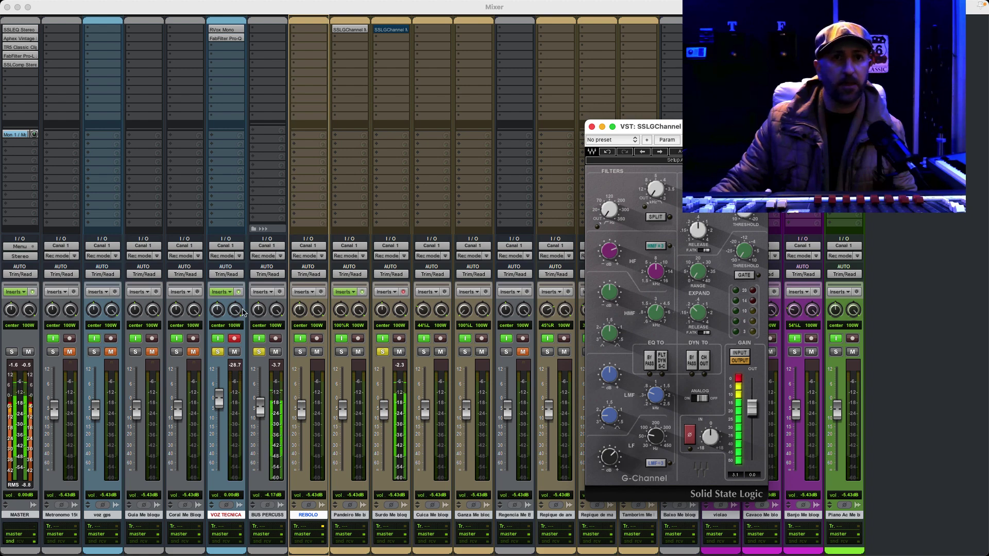
click(417, 294)
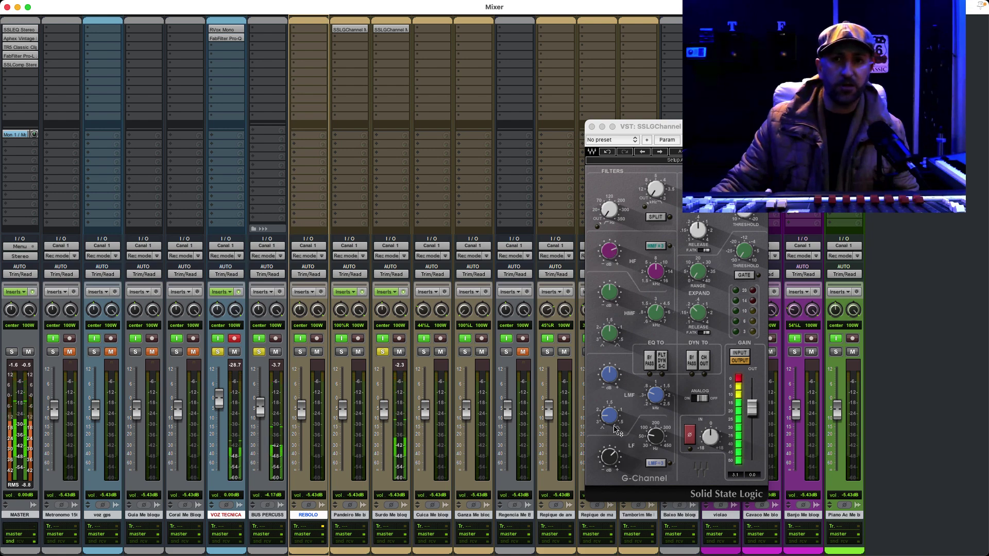
click(611, 459)
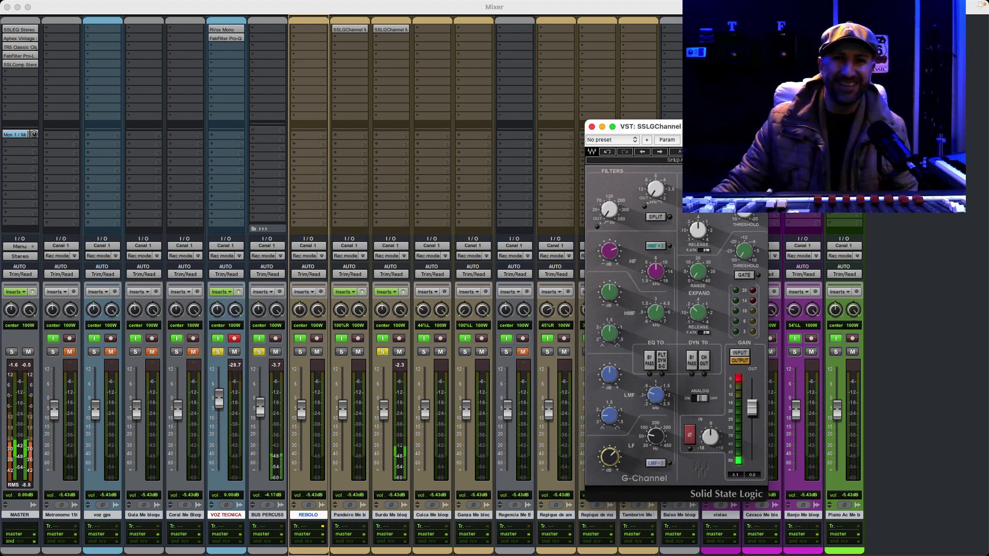
click(384, 353)
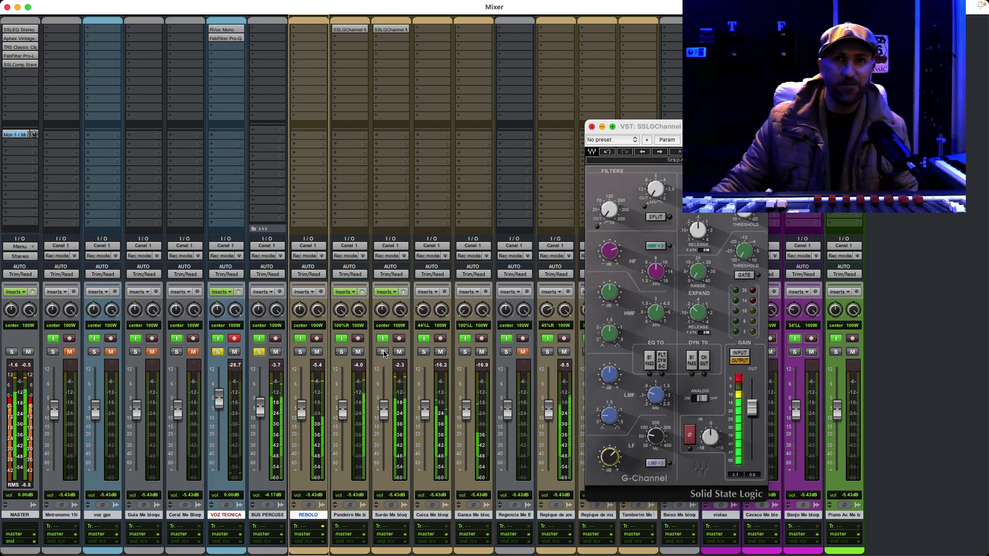
click(592, 127)
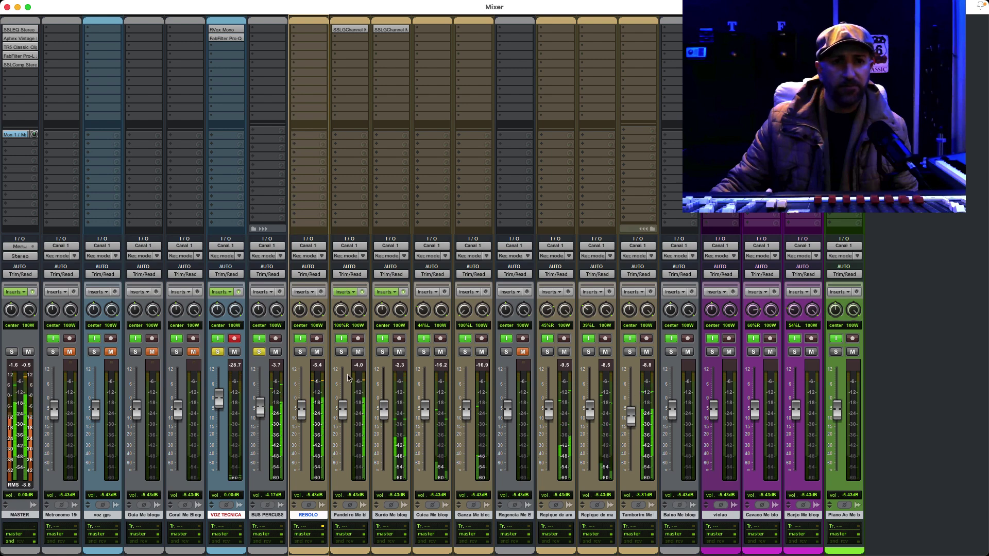
Solo the Pandeiro track, compare its sound with the inserts bypassed and active, and clear the solo
click(341, 352)
click(362, 293)
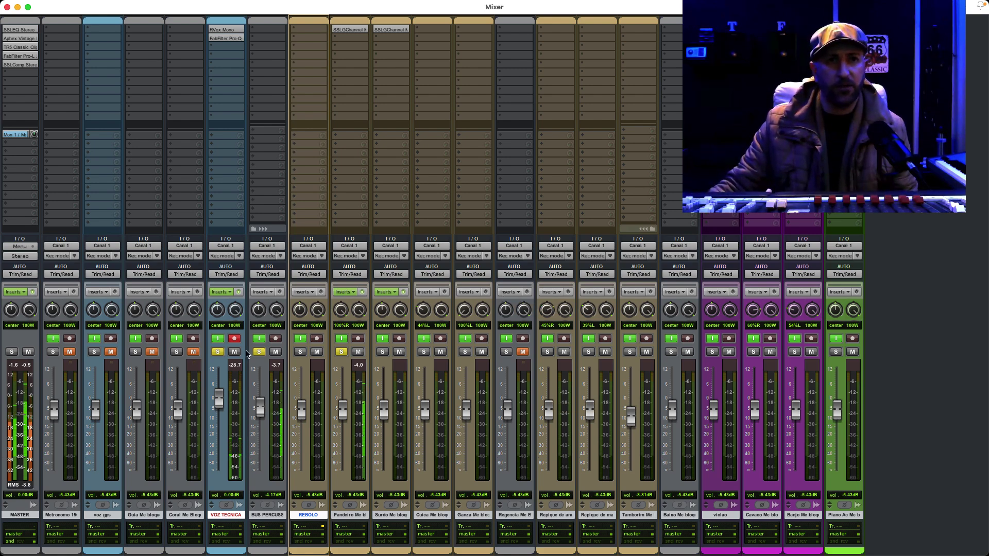
click(342, 352)
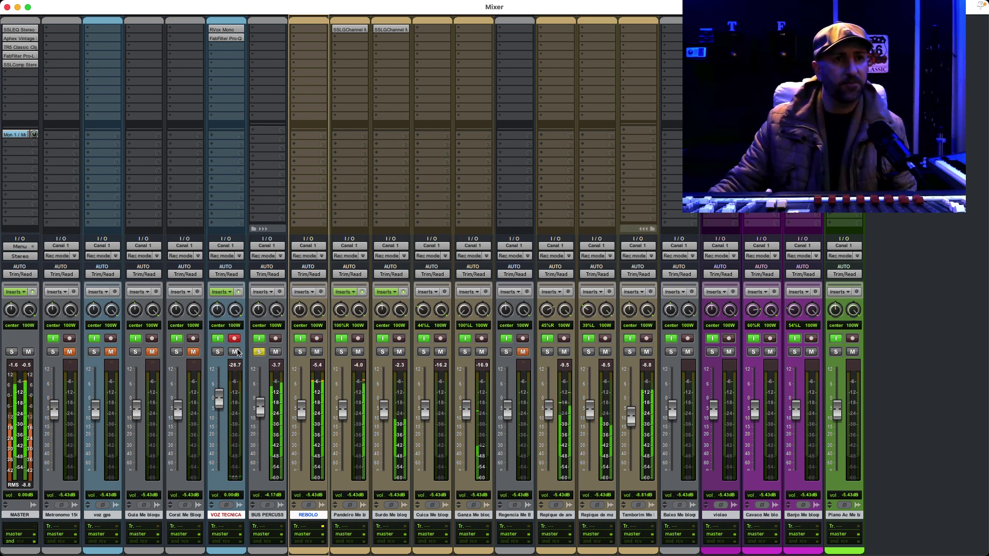
Clear the percussion bus solo to hear the full mix, and stop playback in the arrangement view
alt+click(259, 353)
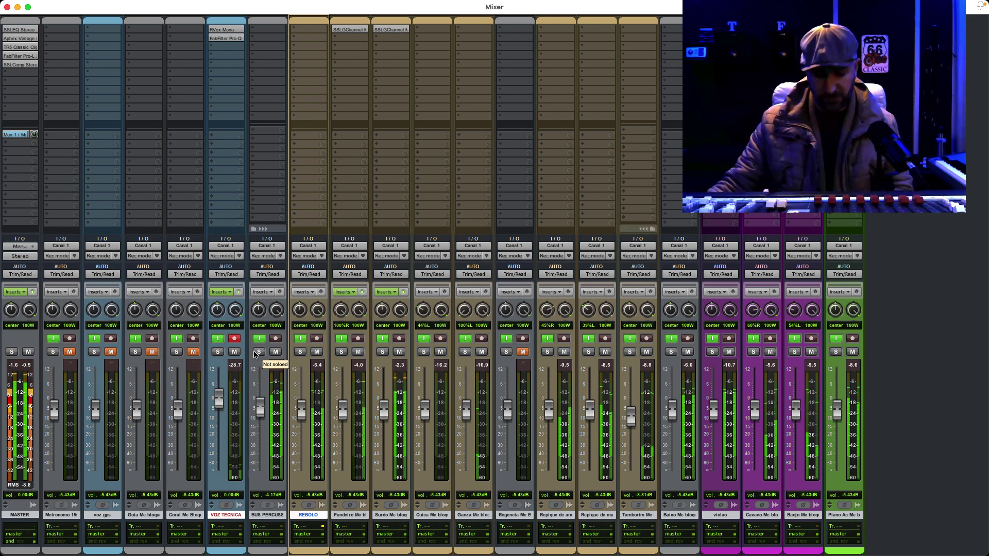
key(super+m)
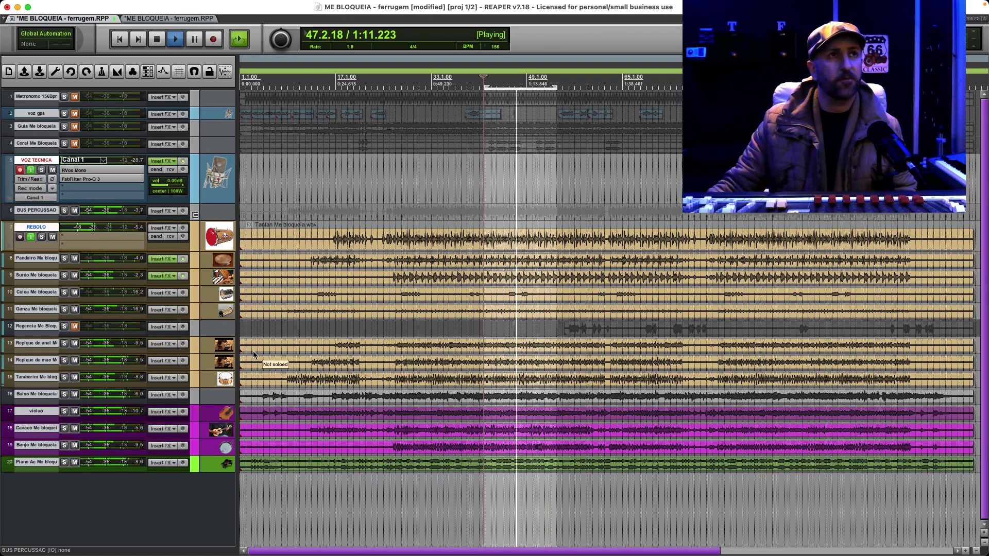
key(space)
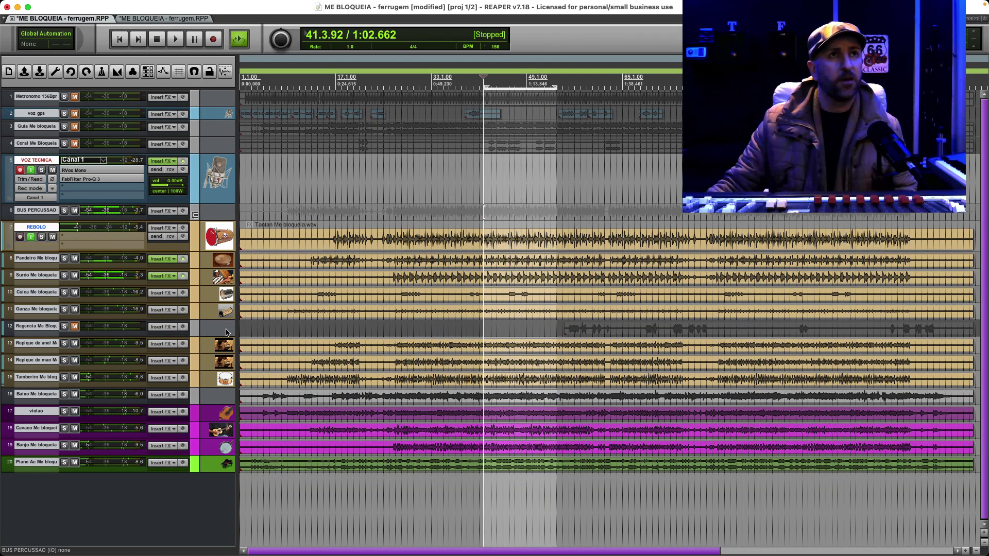
Audition the selected section in the second ME BLOQUEIA project, compare it with the selected section in the first project, and stop playback
click(157, 19)
key(space)
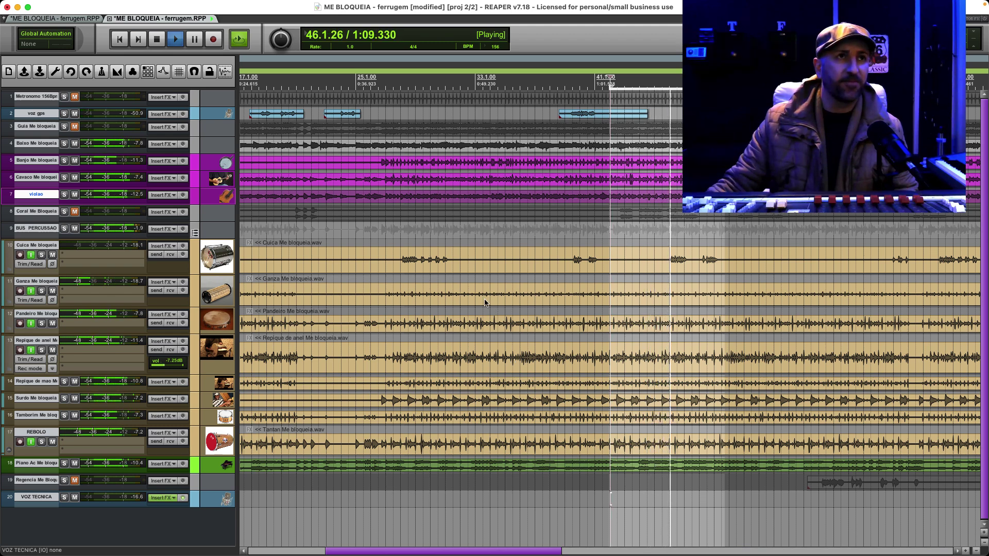
mouse_move(13, 4)
key(space)
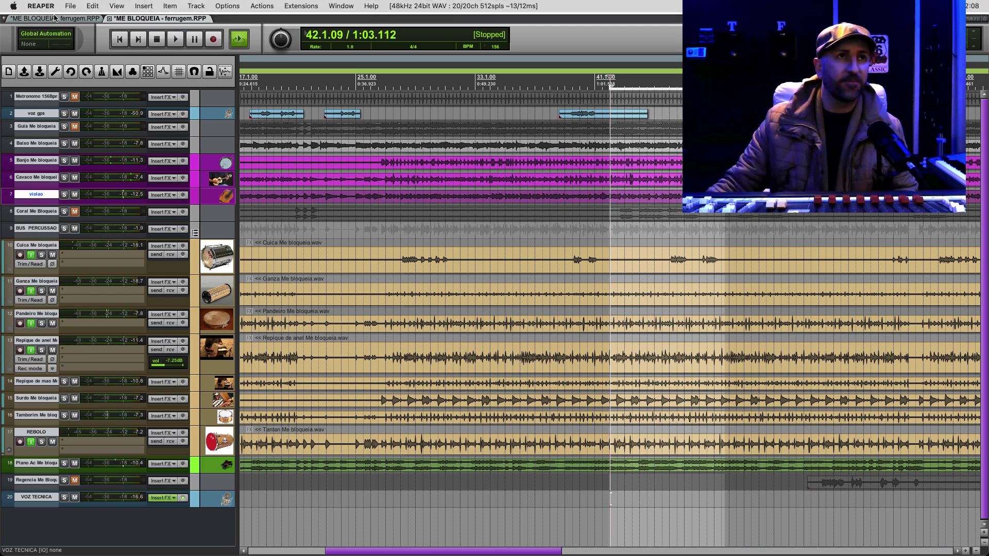
click(57, 18)
key(space)
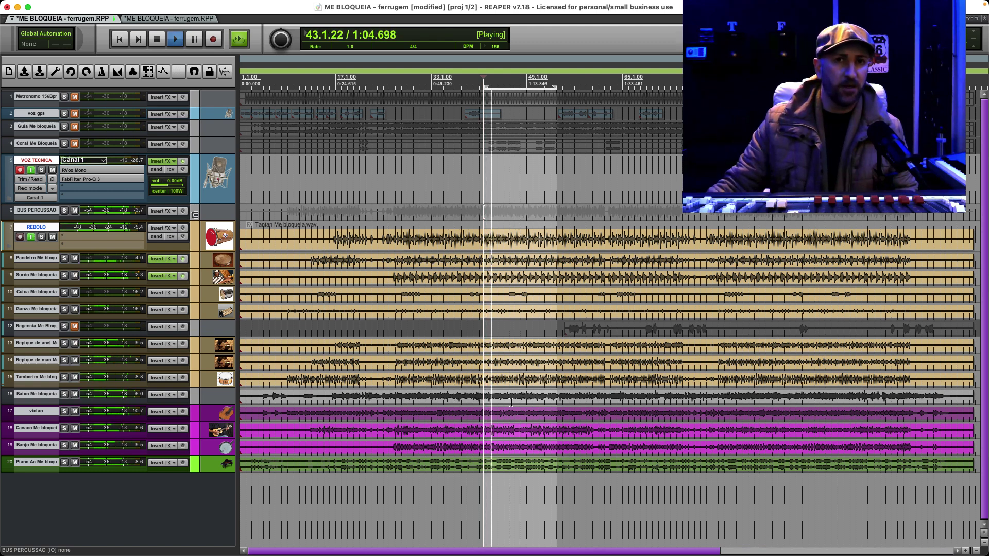
key(space)
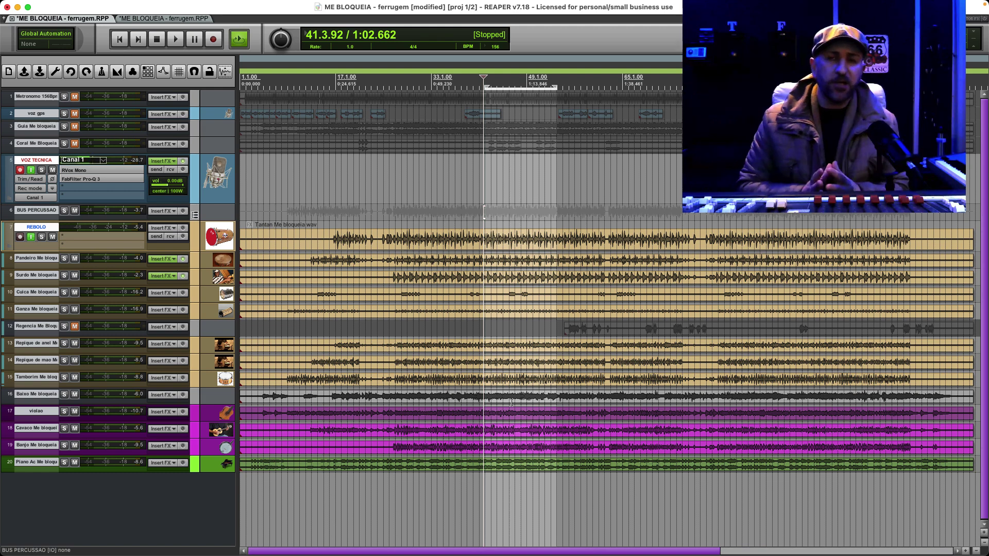
Bypass the whole insert chain on the MASTER channel in the mixer, and return to the arrangement view
key(super+m)
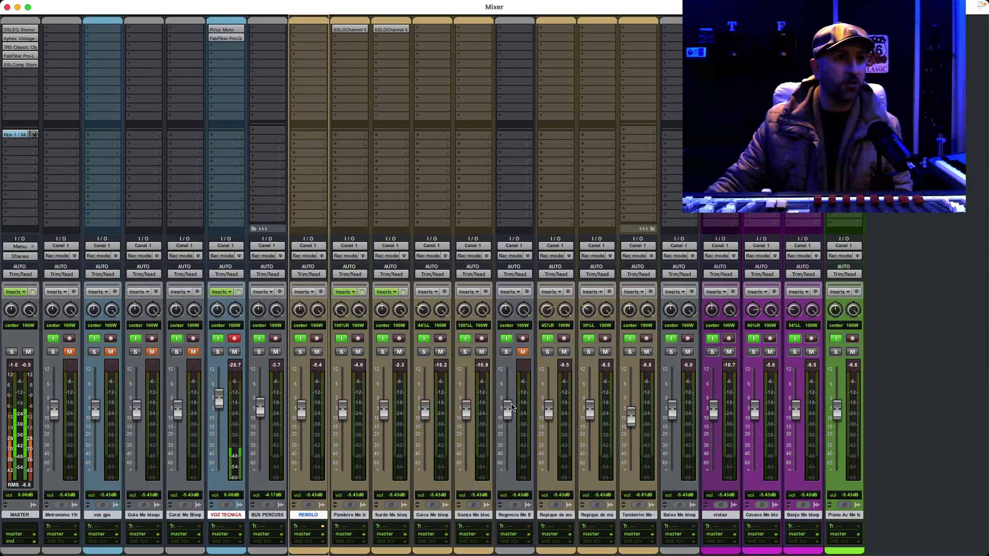
click(32, 292)
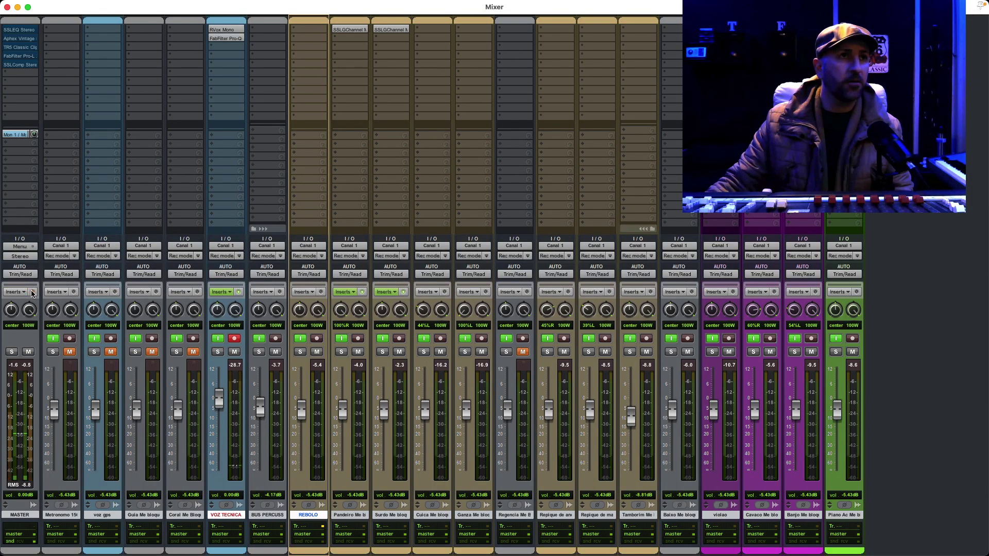
click(7, 7)
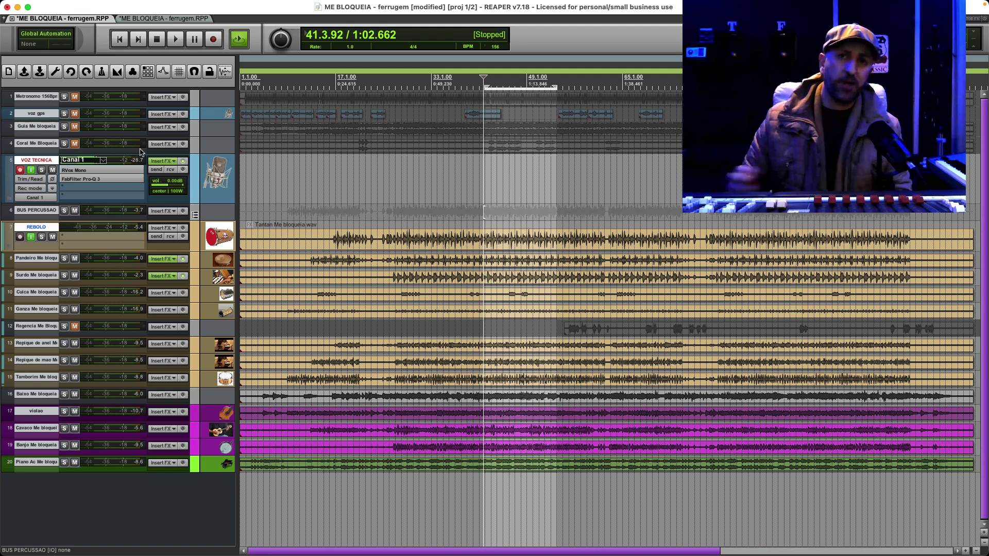